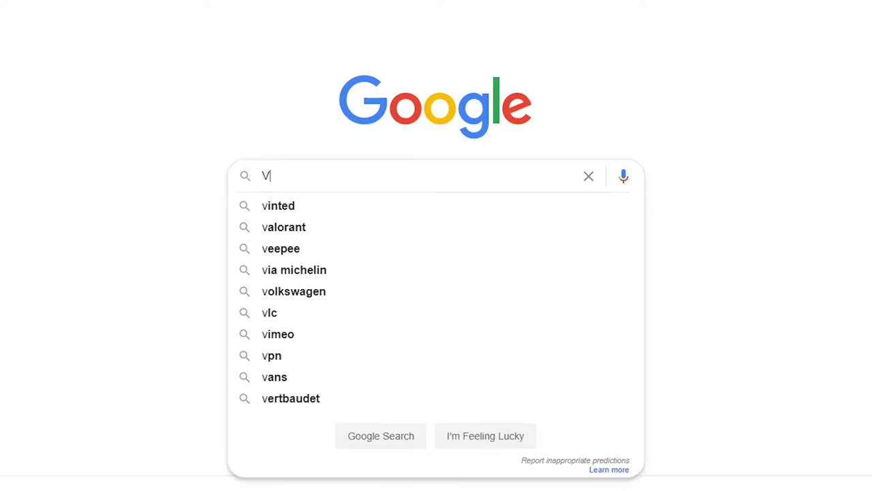
# - Search Google for Veed, and in VEED create a new project from the video file Video for LinkedIn.mp4
pyautogui.write('eed')
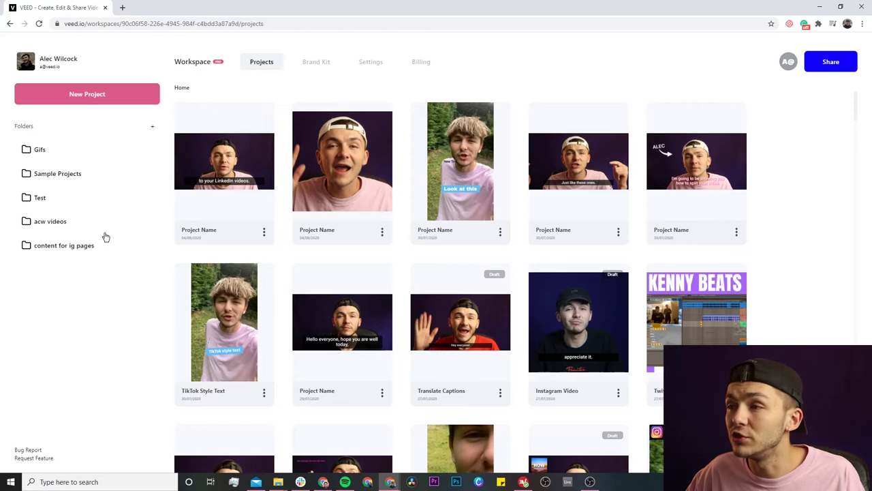
pyautogui.click(86, 95)
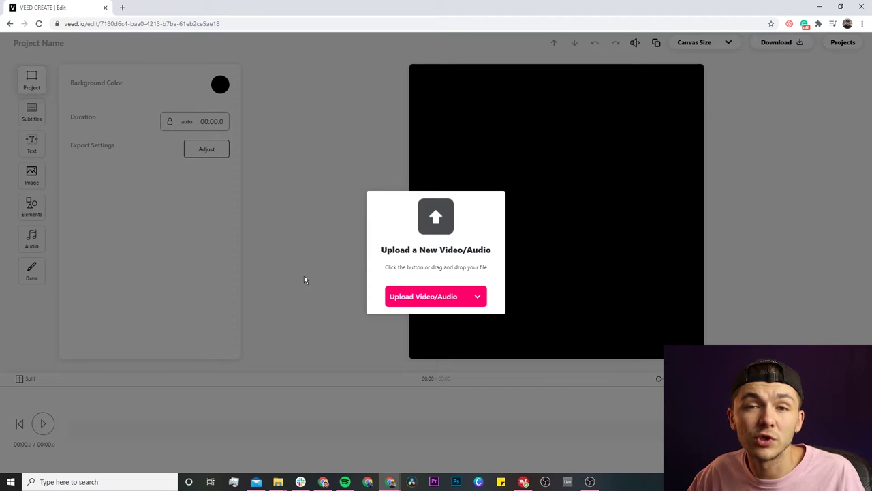
pyautogui.click(409, 297)
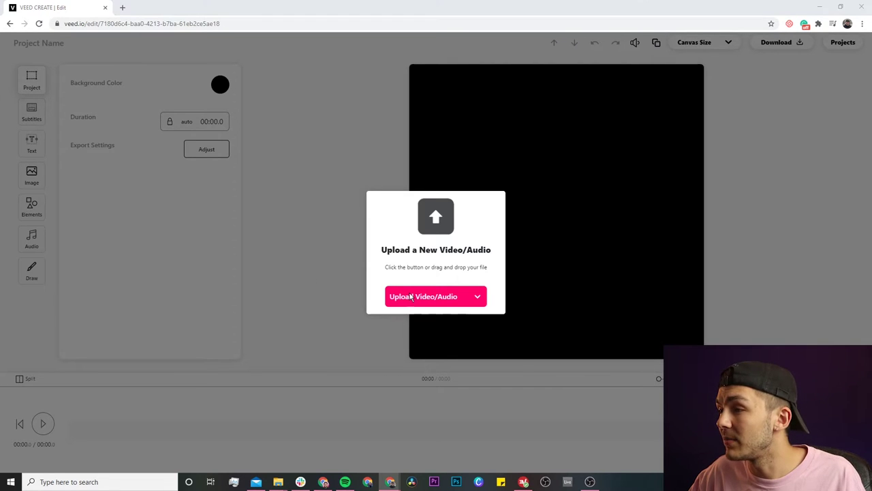
pyautogui.click(351, 197)
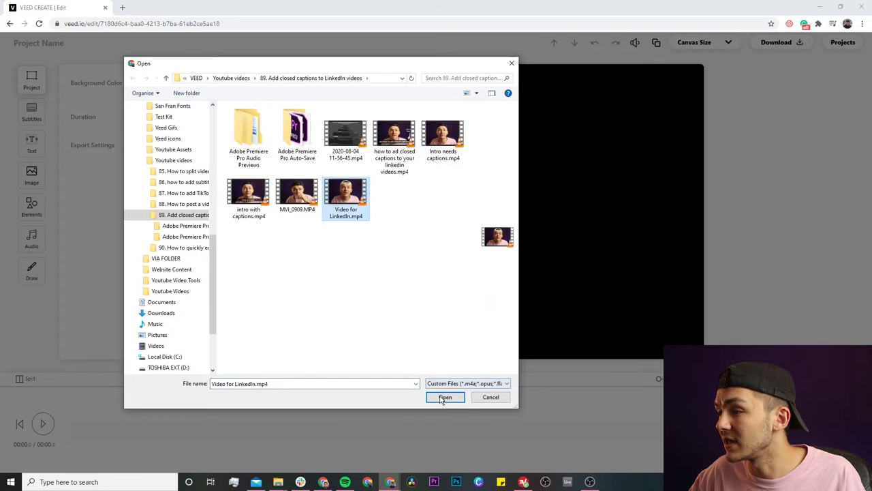
pyautogui.click(445, 397)
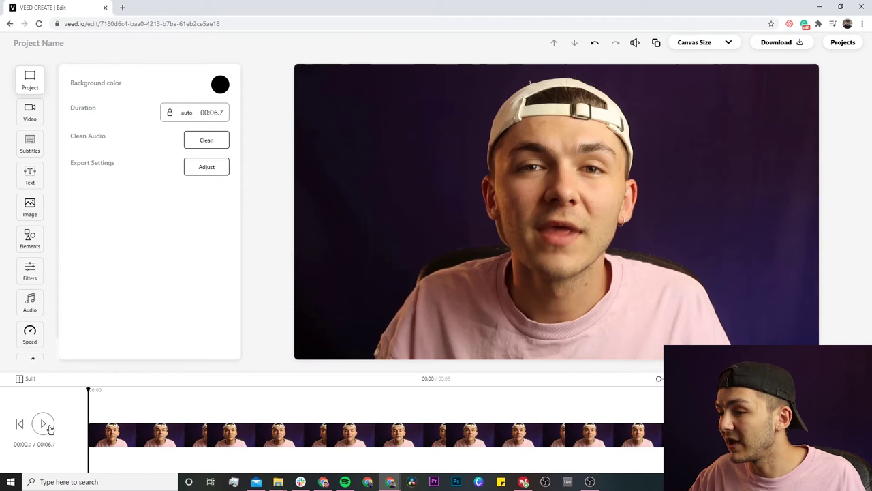
# - Play part of the uploaded clip to preview it and return the playhead to the start
pyautogui.click(41, 424)
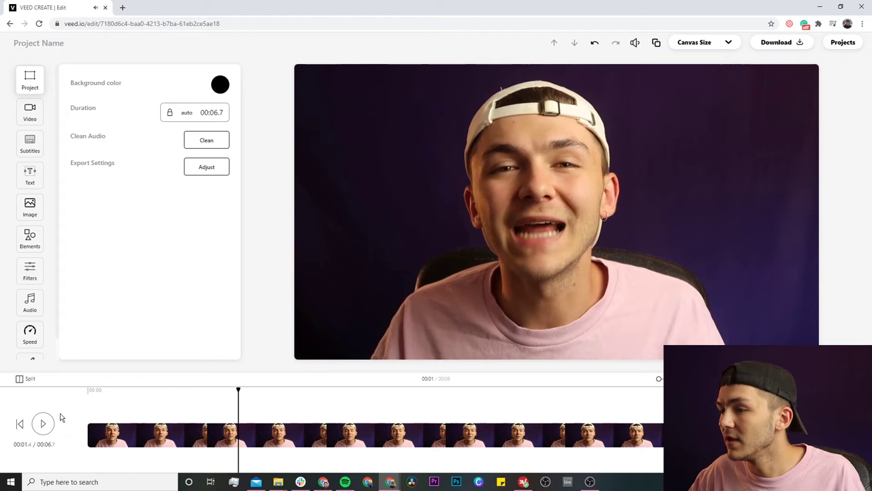
pyautogui.click(85, 394)
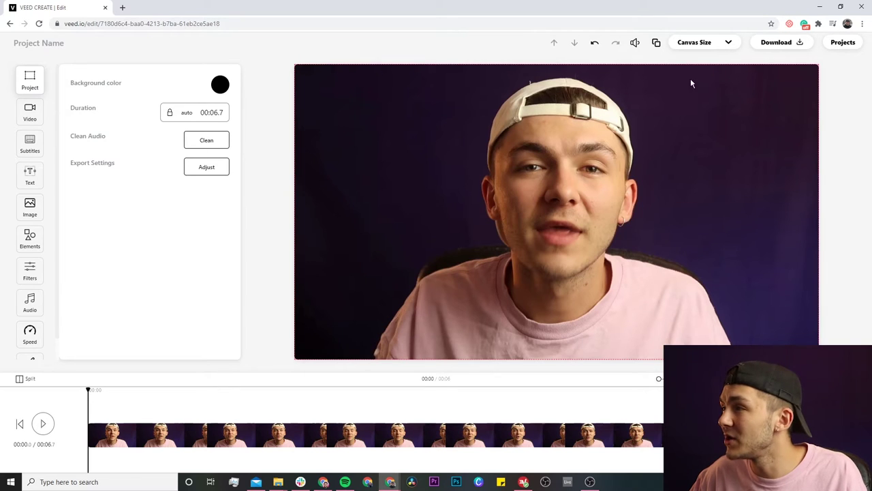
# - Change the canvas size to the Square 1:1 format
pyautogui.click(728, 43)
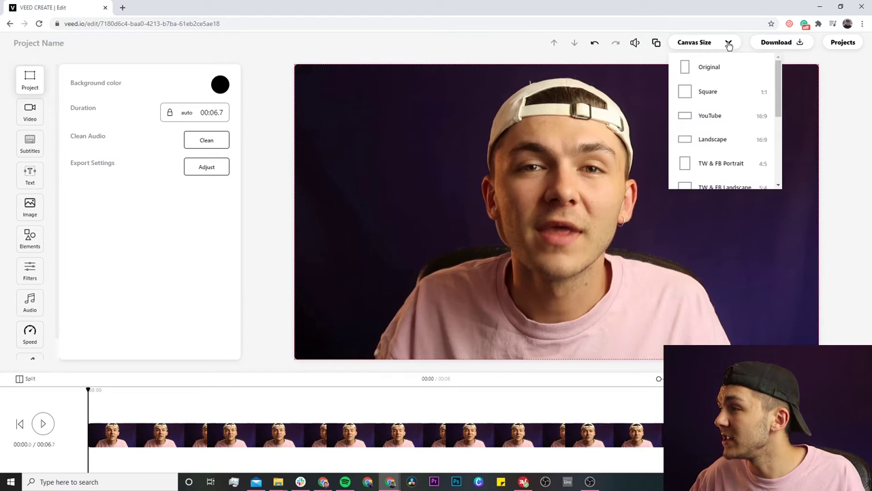
pyautogui.moveTo(779, 77)
pyautogui.mouseDown()
pyautogui.moveTo(780, 132)
pyautogui.moveTo(781, 77)
pyautogui.mouseUp()
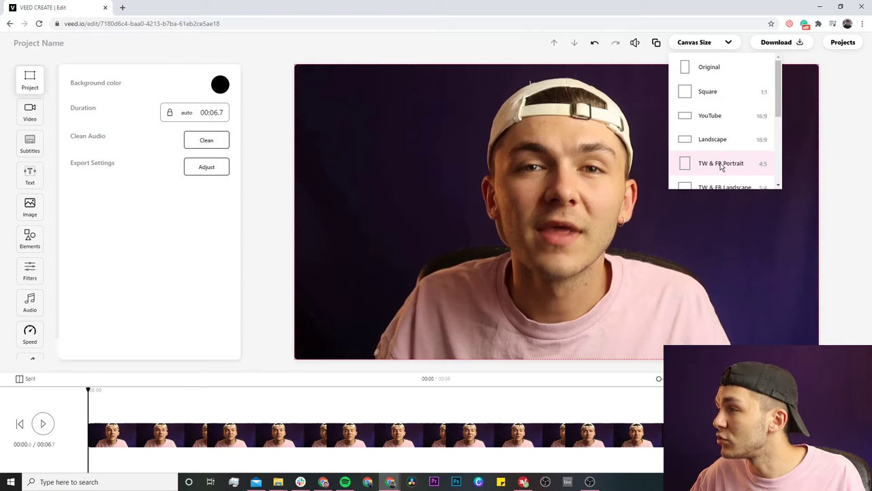
pyautogui.click(721, 92)
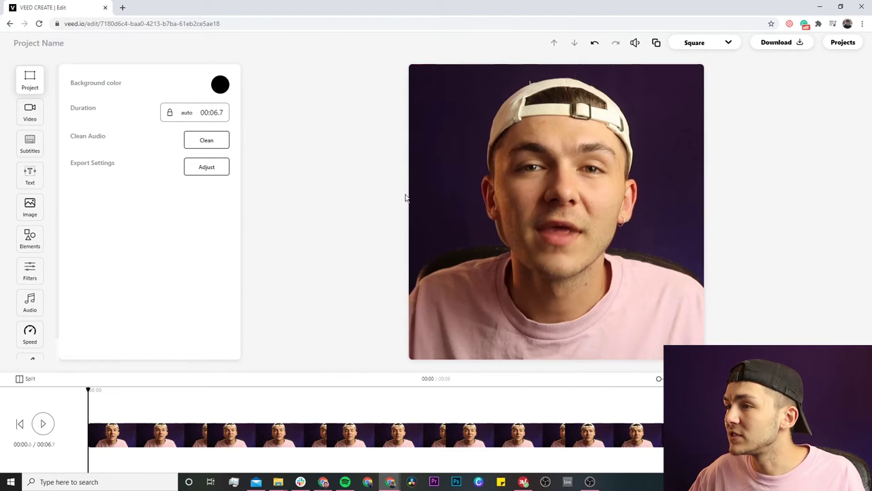
# - Shrink the video from its top edge to leave an empty band across roughly the upper third of the canvas
pyautogui.click(504, 186)
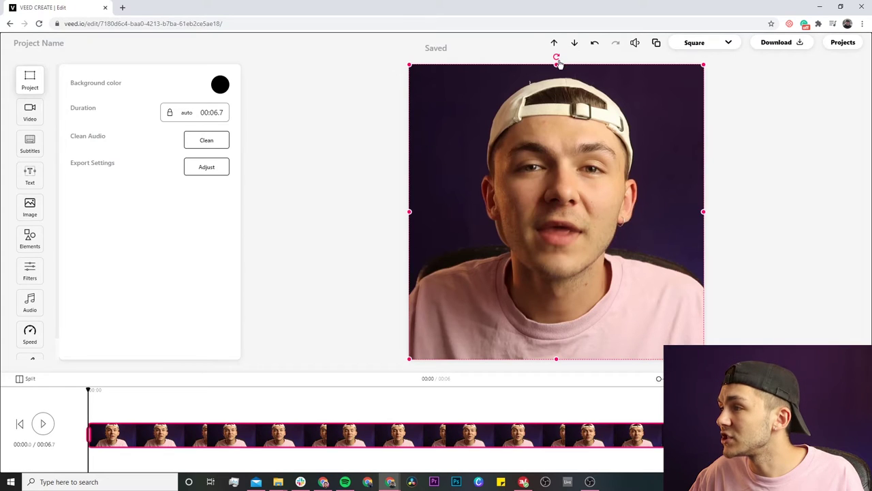
pyautogui.moveTo(557, 64); pyautogui.dragTo(557, 153)
pyautogui.click(453, 126)
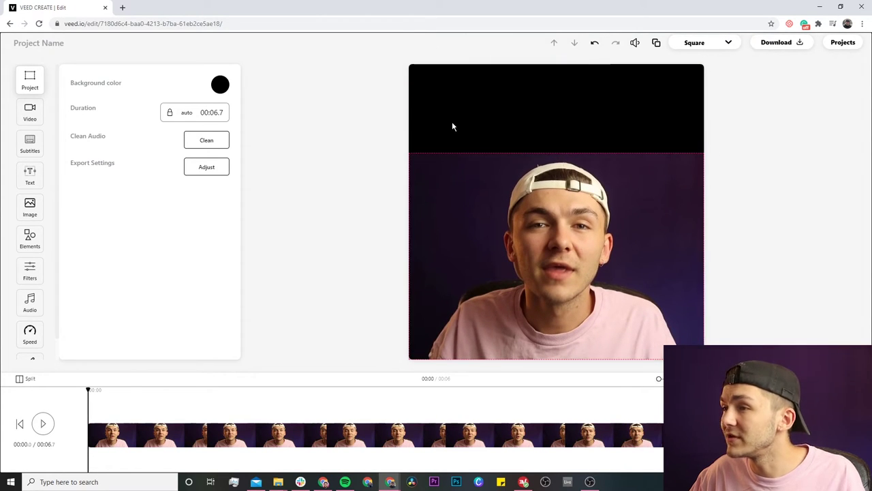
# - Add a new text element reading "INSTAGRAM" to the video
pyautogui.click(34, 177)
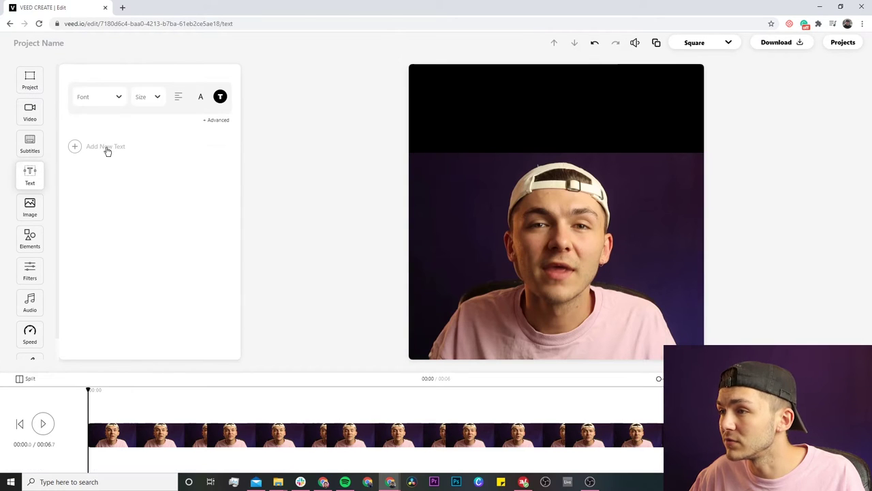
pyautogui.click(107, 148)
pyautogui.write('INSTAGRAM')
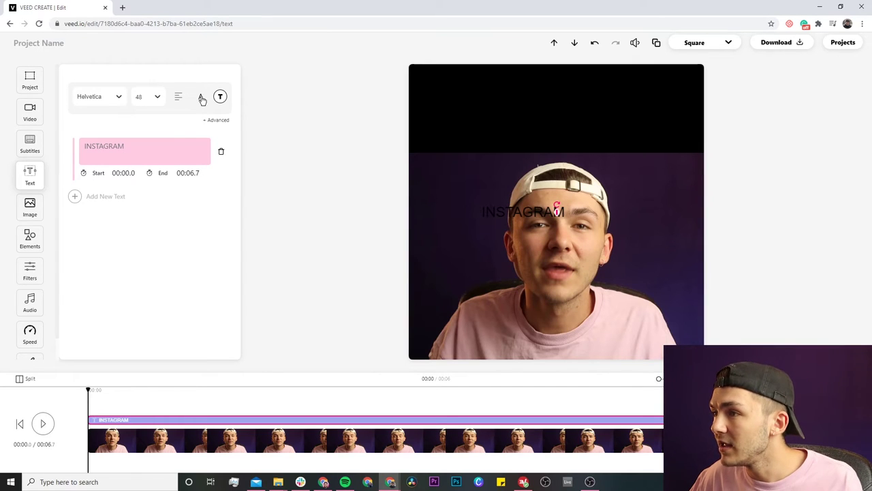
# - Format the INSTAGRAM text as centred, white, in the Anton font at size 96
pyautogui.click(177, 96)
pyautogui.click(115, 101)
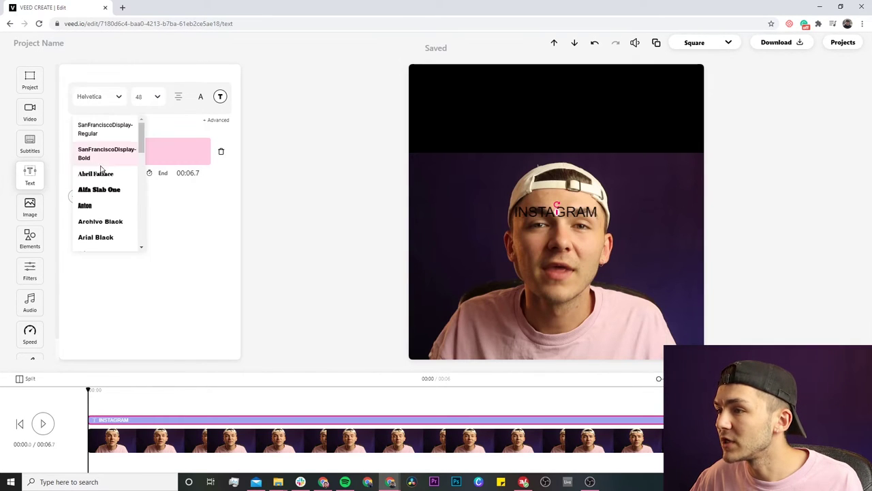
pyautogui.click(84, 205)
pyautogui.click(220, 96)
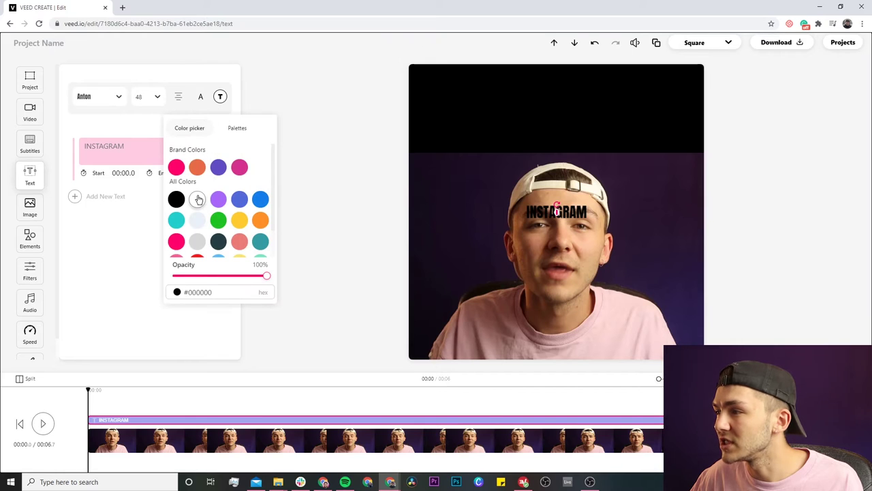
pyautogui.click(197, 199)
pyautogui.click(146, 96)
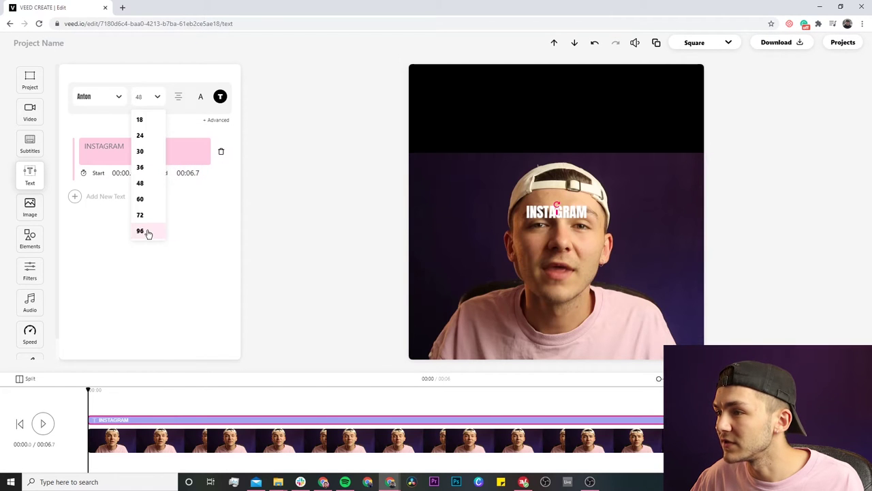
pyautogui.click(148, 233)
# - Move the INSTAGRAM title into the empty band, enlarge it to nearly the full canvas width, and extend the video up to just below it
pyautogui.click(497, 213)
pyautogui.moveTo(481, 213); pyautogui.dragTo(427, 84)
pyautogui.moveTo(551, 101); pyautogui.dragTo(632, 143)
pyautogui.click(641, 183)
pyautogui.moveTo(556, 153); pyautogui.dragTo(557, 136)
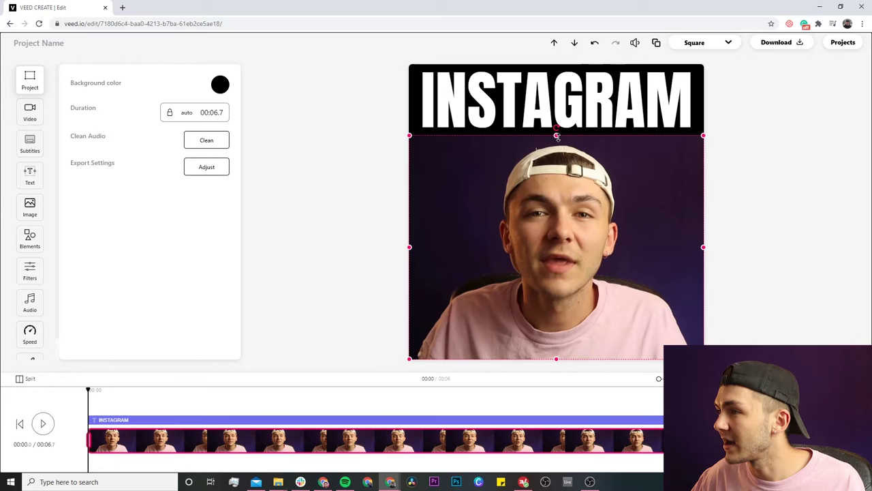
# - Set the project's background color to the pink brand color #FF006A
pyautogui.click(220, 83)
pyautogui.click(99, 96)
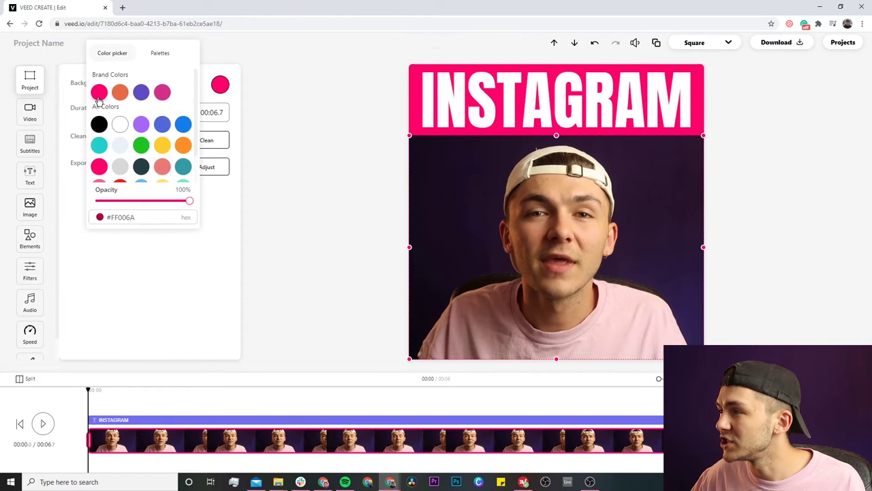
pyautogui.click(303, 100)
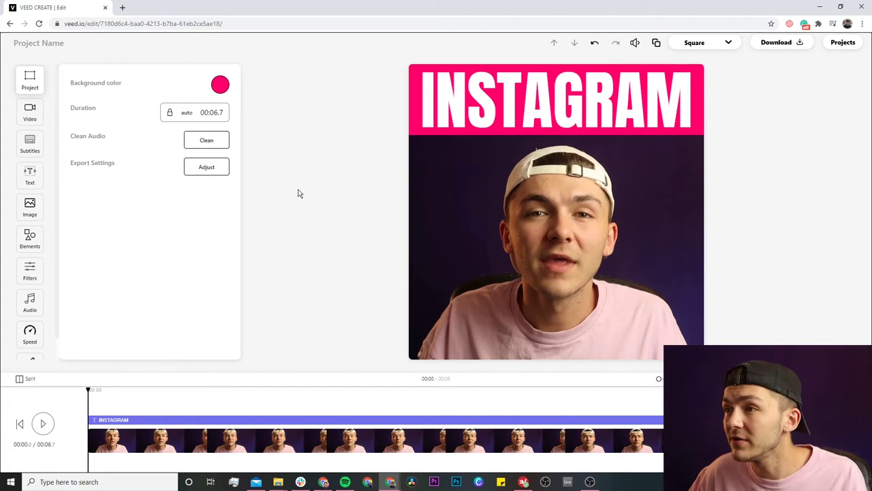
# - Generate automatic subtitles for the video with English (United States) as the detected language
pyautogui.click(31, 141)
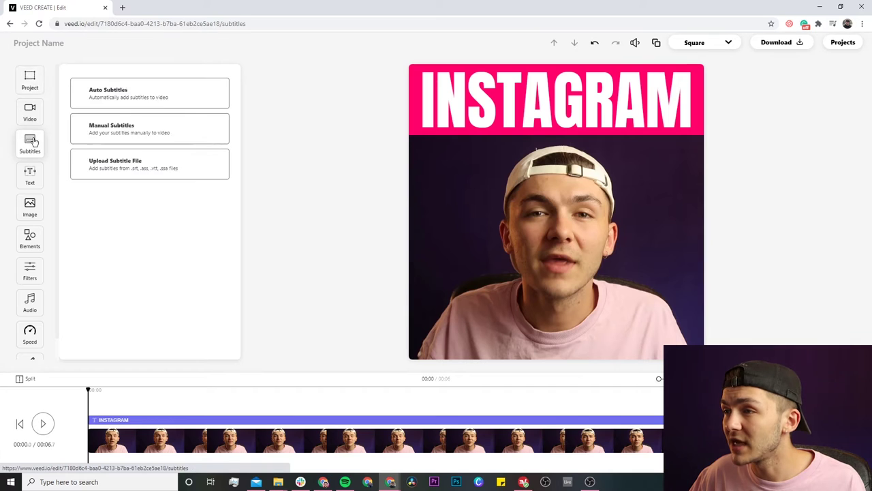
pyautogui.click(162, 96)
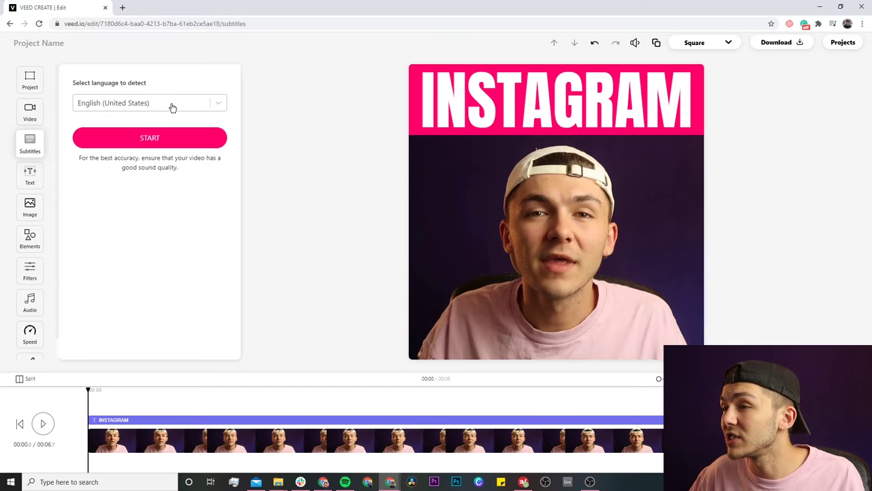
pyautogui.click(152, 137)
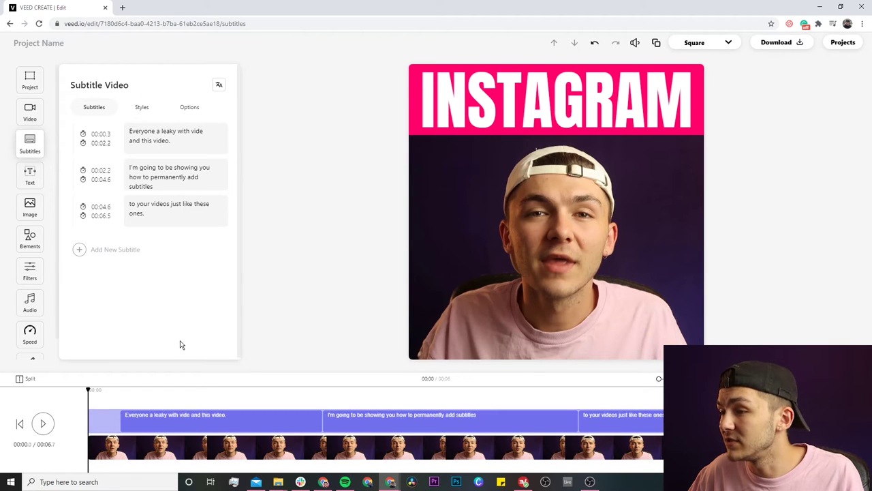
# - Play the beginning of the video to check the first generated subtitle, and select that subtitle on the canvas
pyautogui.click(50, 426)
pyautogui.click(43, 424)
pyautogui.click(485, 312)
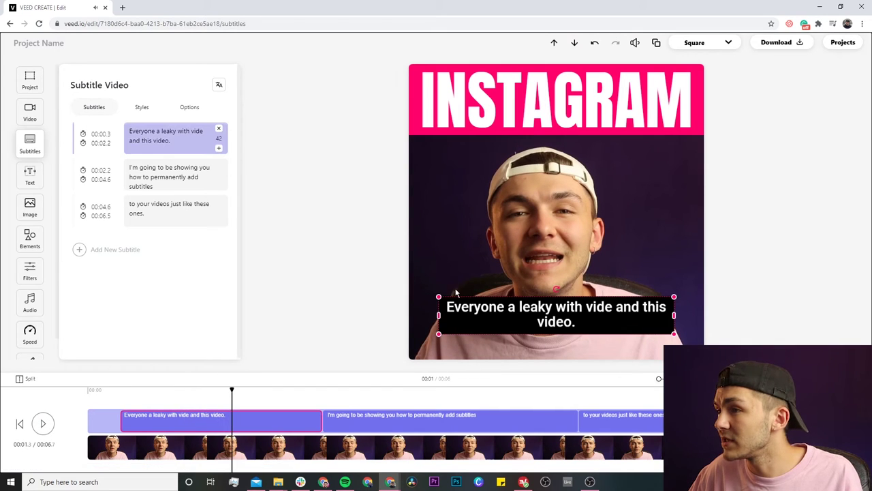
# - Correct the word "vide" in the first subtitle to "Veed"
pyautogui.click(158, 139)
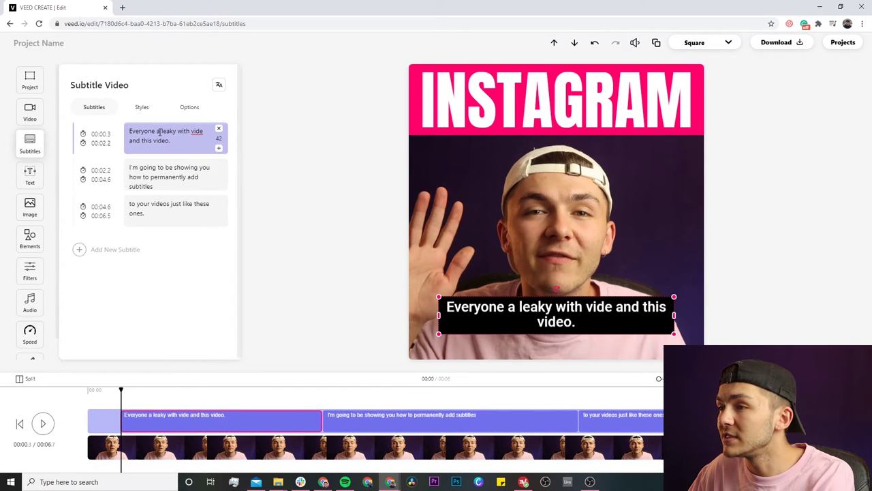
pyautogui.doubleClick(198, 131)
pyautogui.write('Veed')
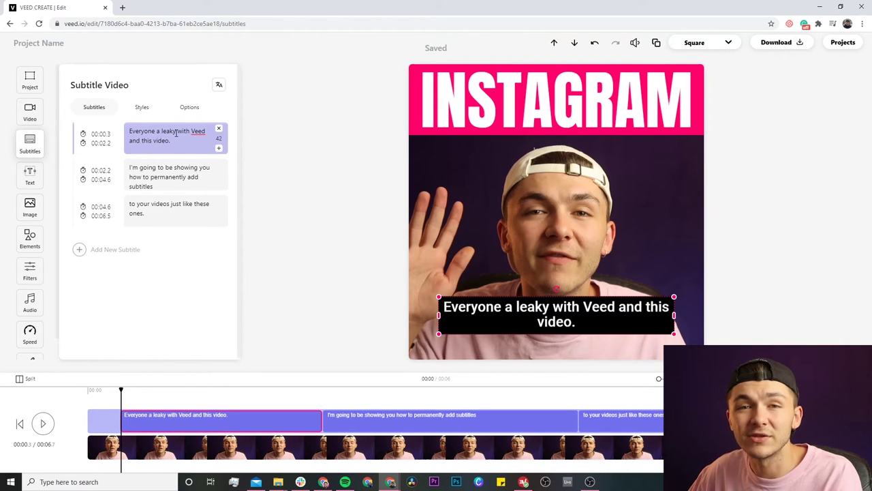
# - Replace "Everyone a leaky" in the first subtitle with "Hey everyone," followed by the speaker's first name and "here"
pyautogui.moveTo(176, 132); pyautogui.dragTo(159, 133)
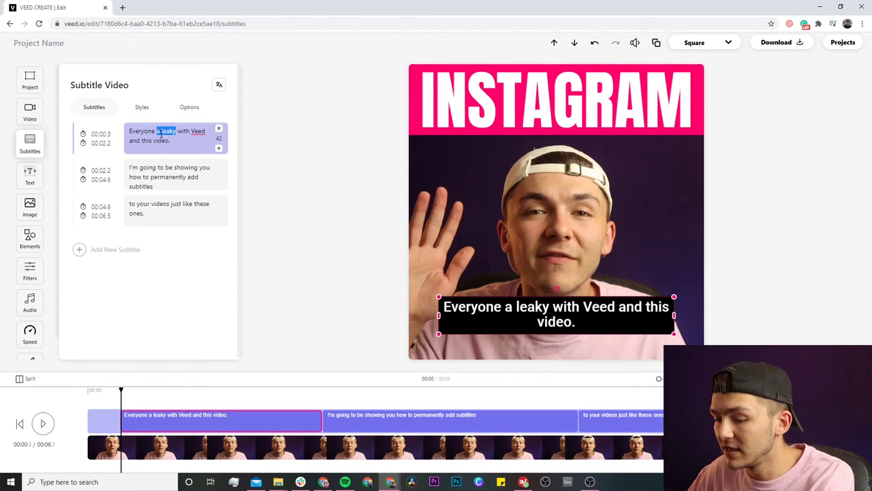
pyautogui.press('BackSpace')
pyautogui.press('BackSpace')
pyautogui.press('BackSpace')
pyautogui.press('BackSpace')
pyautogui.press('BackSpace')
pyautogui.press('BackSpace')
pyautogui.press('BackSpace')
pyautogui.press('BackSpace')
pyautogui.press('BackSpace')
pyautogui.press('BackSpace')
pyautogui.write('Hey everyone, Alec here')
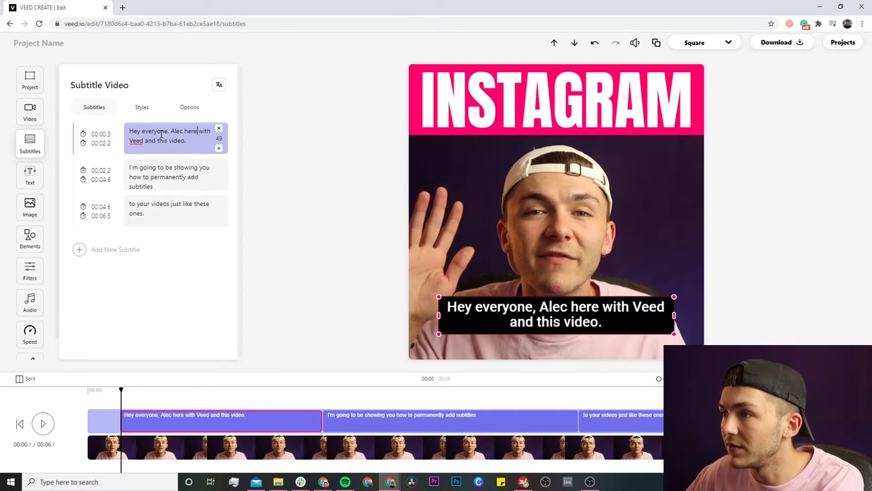
# - Insert "in" before "this video" in the first subtitle and remove its closing period
pyautogui.click(156, 139)
pyautogui.write('in')
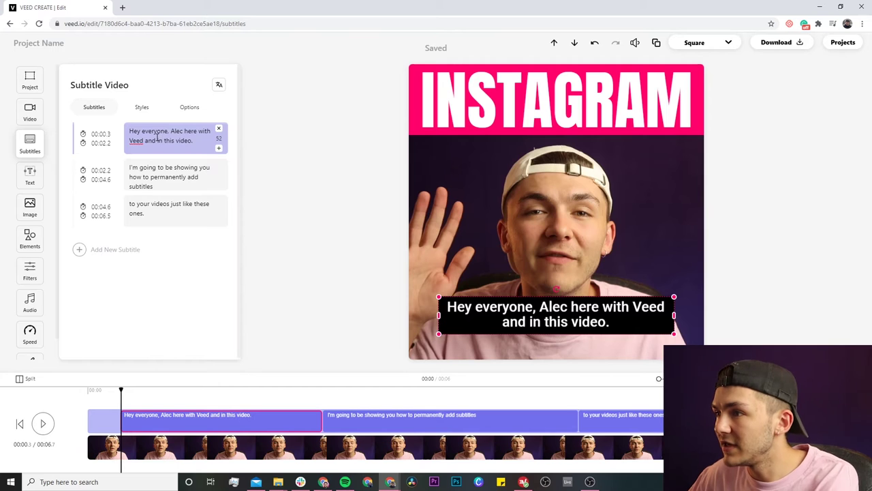
pyautogui.click(197, 144)
pyautogui.press('BackSpace')
# - Play the video from the second subtitle to check the remaining captions against the speech
pyautogui.click(141, 168)
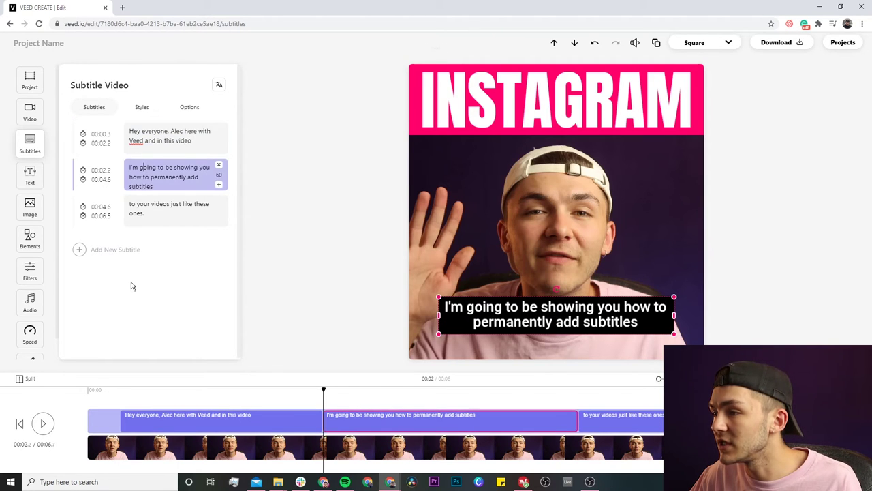
pyautogui.click(46, 424)
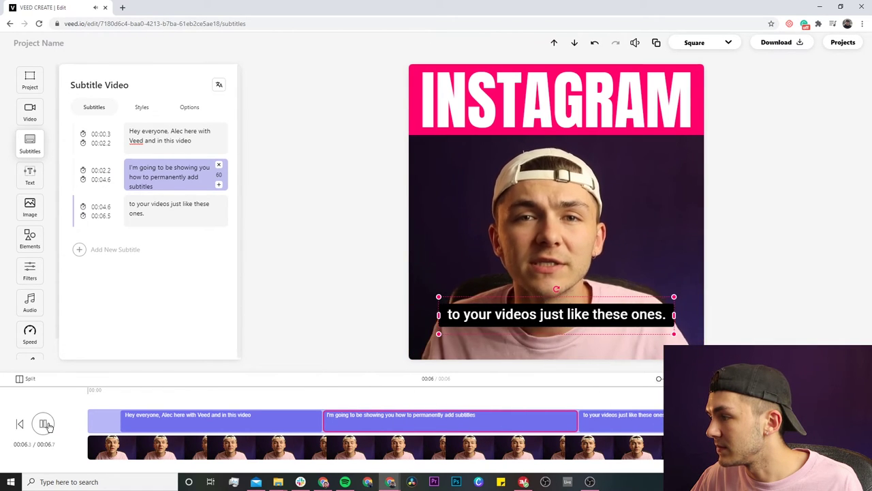
pyautogui.click(48, 424)
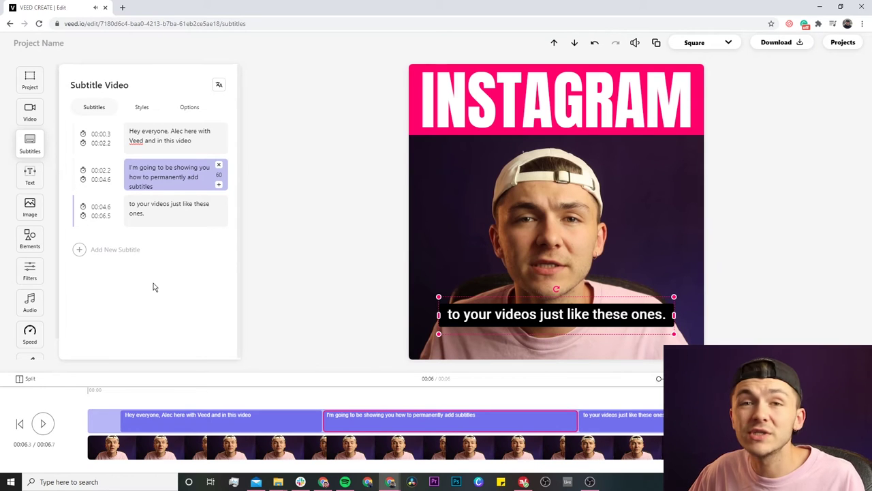
# - Select the last subtitle on the canvas and shift it slightly lower over the video
pyautogui.click(576, 316)
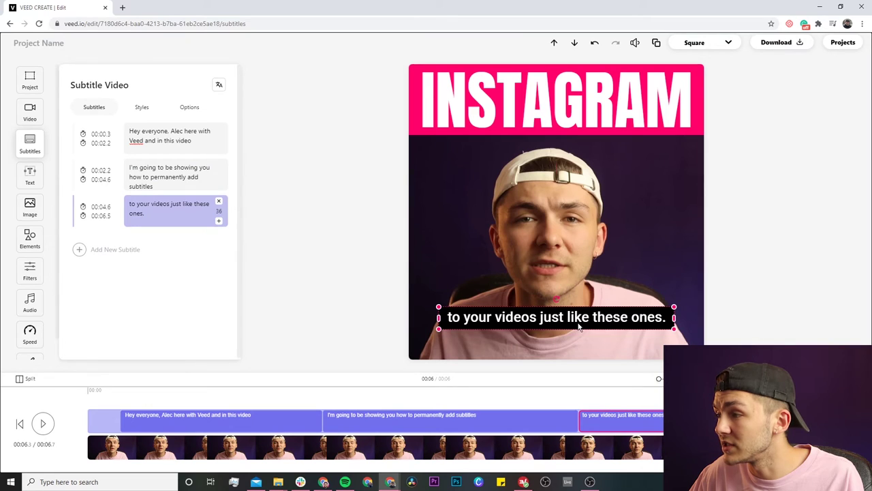
pyautogui.moveTo(577, 326); pyautogui.dragTo(576, 327)
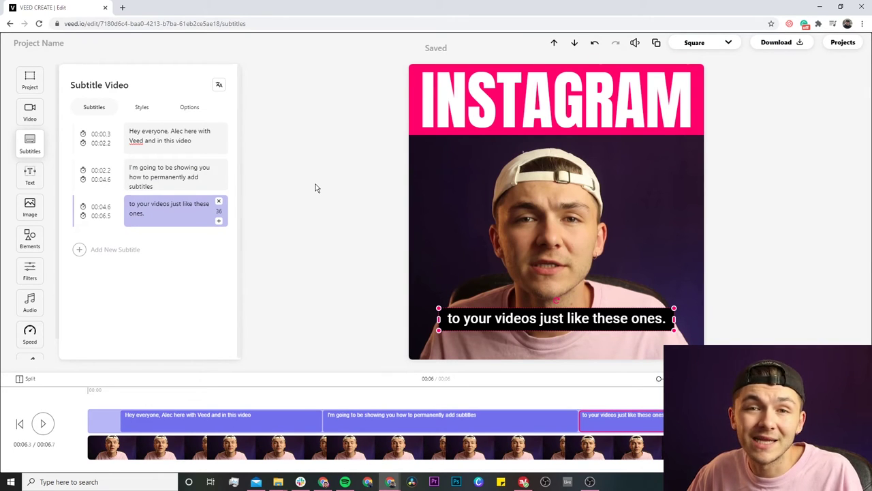
# - Change the subtitles' block background to the pink brand color #FF006A and lower its opacity until it is semi-transparent
pyautogui.click(141, 109)
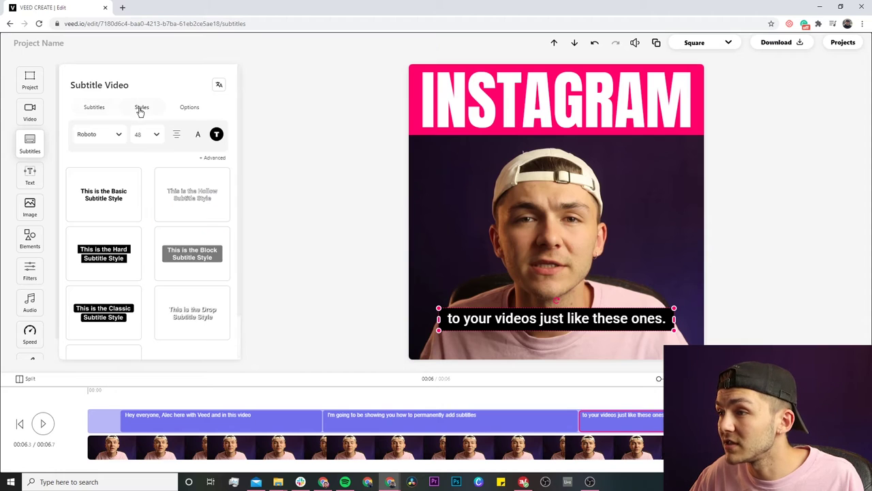
pyautogui.click(214, 158)
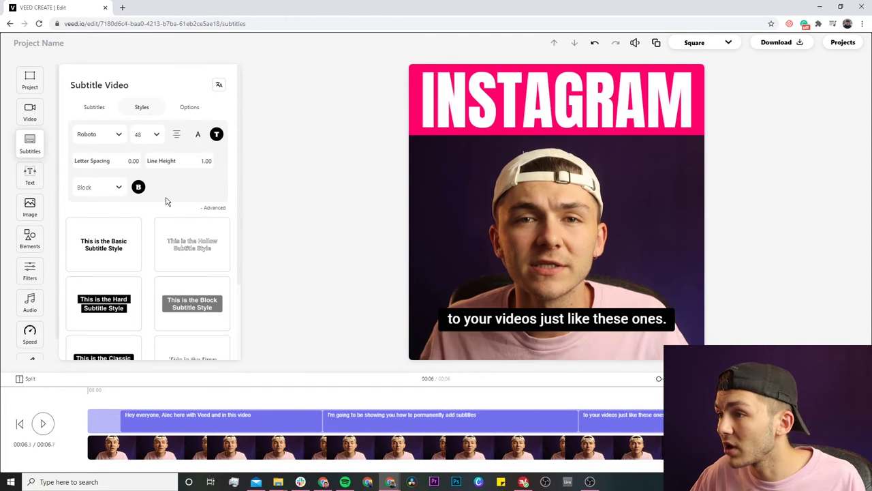
pyautogui.click(139, 186)
pyautogui.click(95, 258)
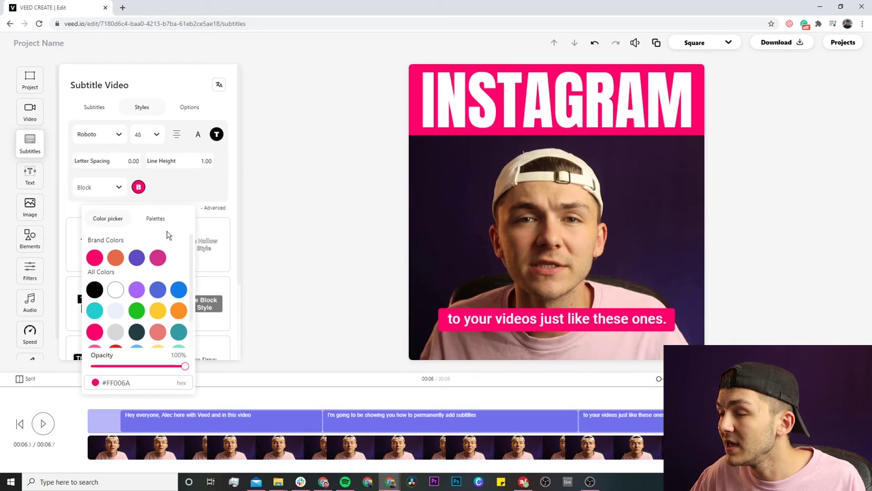
pyautogui.moveTo(182, 364); pyautogui.dragTo(133, 369)
pyautogui.click(313, 271)
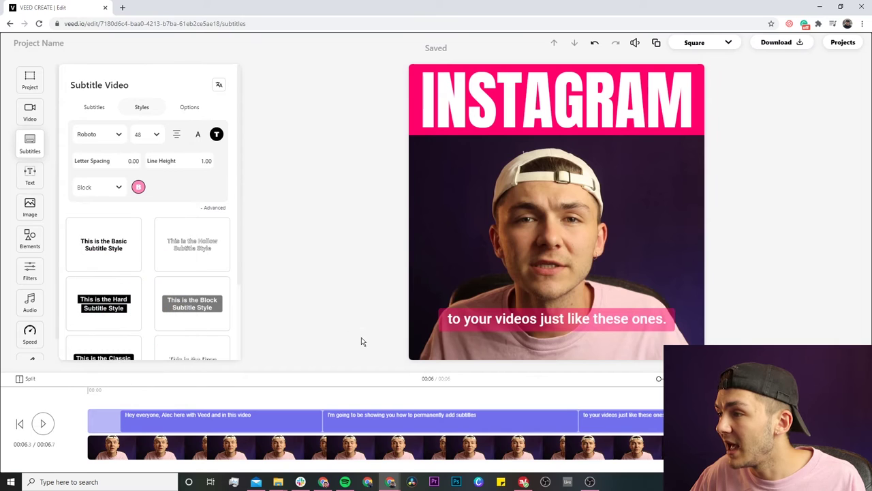
# - Play the video from within the first subtitle into the second to check the new subtitle style
pyautogui.click(196, 409)
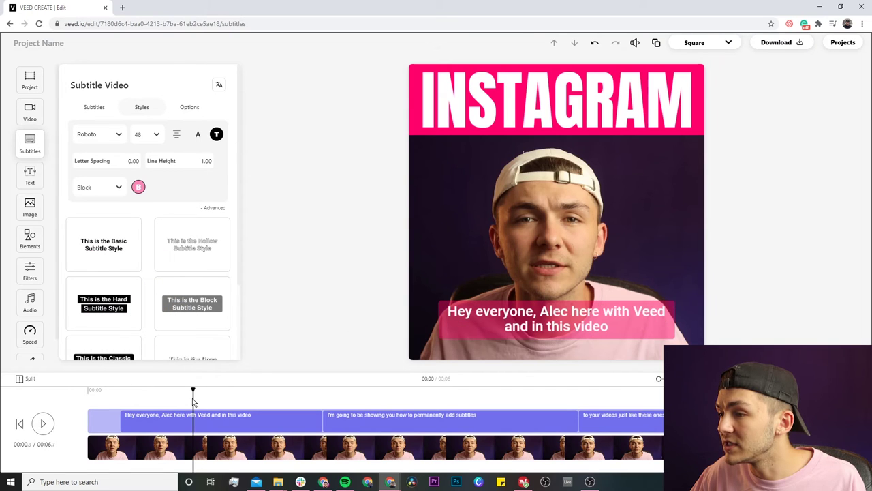
pyautogui.click(43, 425)
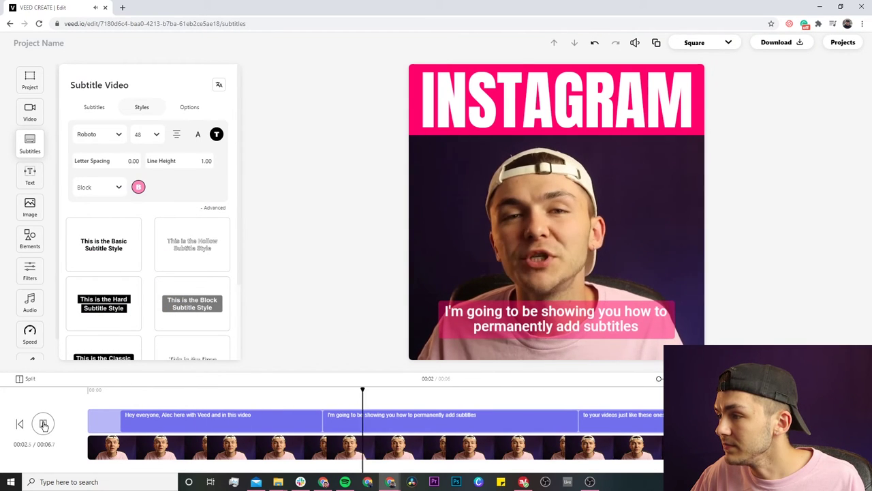
pyautogui.click(44, 425)
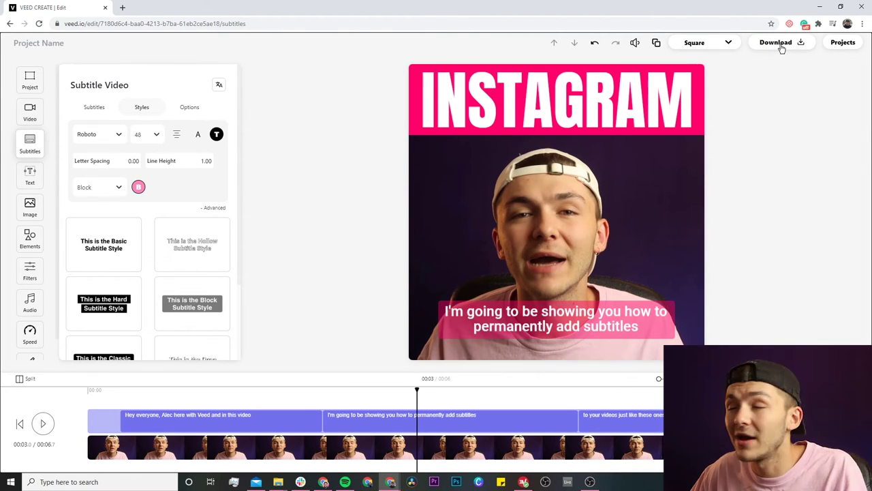
# - Rename the project as "instagram"
pyautogui.click(47, 43)
pyautogui.write('instagram')
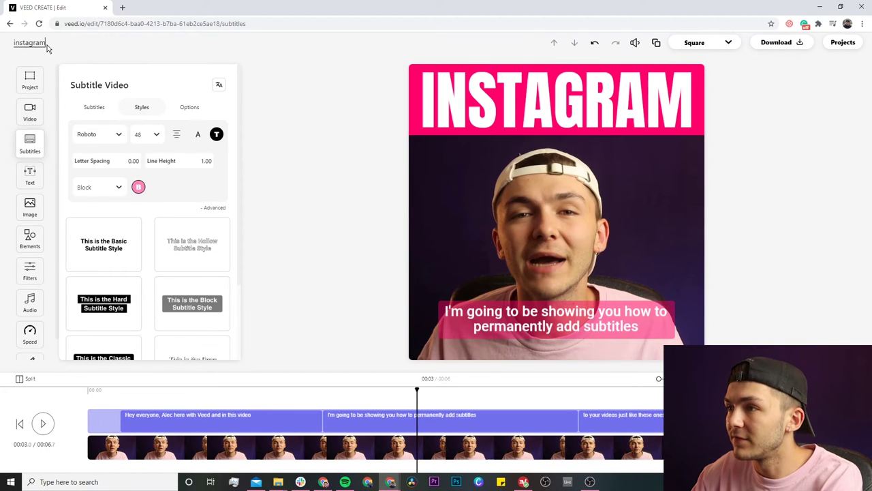
pyautogui.press('Return')
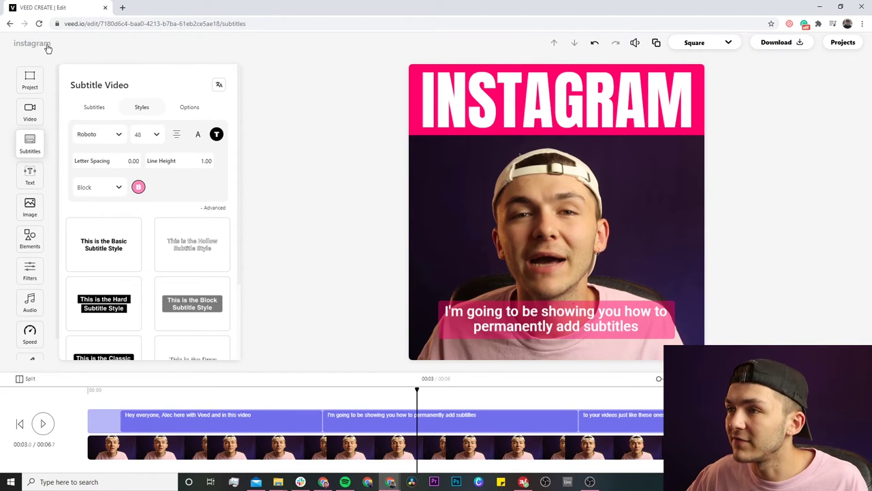
# - Duplicate the project under the name "TikTok" and set the copy's canvas size to TikTok 9:16
pyautogui.click(657, 43)
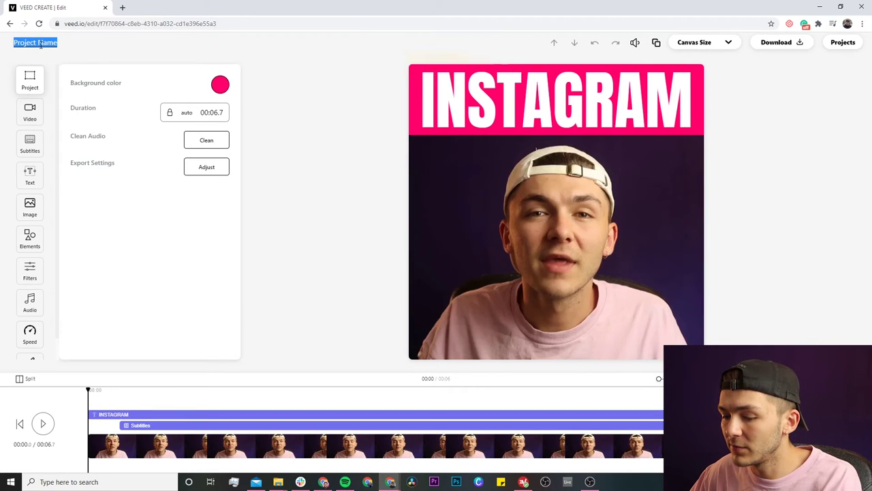
pyautogui.write('TikTok')
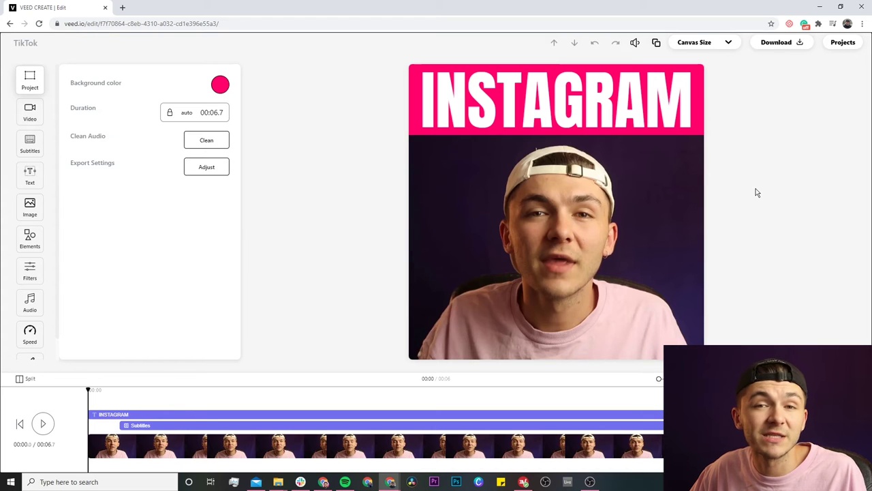
pyautogui.click(728, 44)
pyautogui.moveTo(778, 80); pyautogui.dragTo(778, 128)
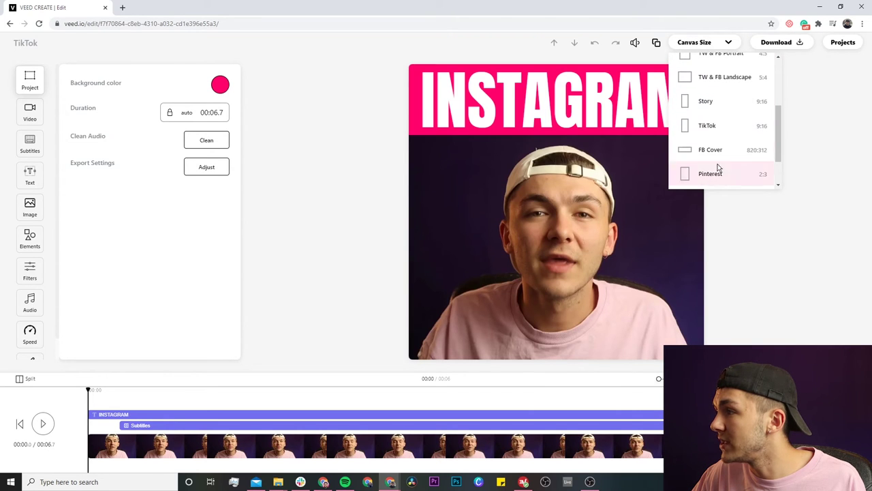
pyautogui.click(721, 130)
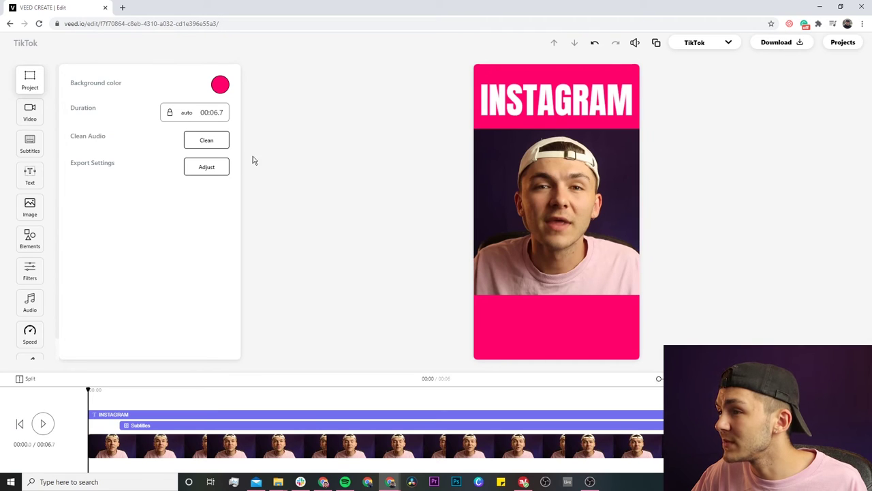
# - Replace the INSTAGRAM title text with "TIKTOK"
pyautogui.click(534, 120)
pyautogui.moveTo(160, 143); pyautogui.dragTo(65, 149)
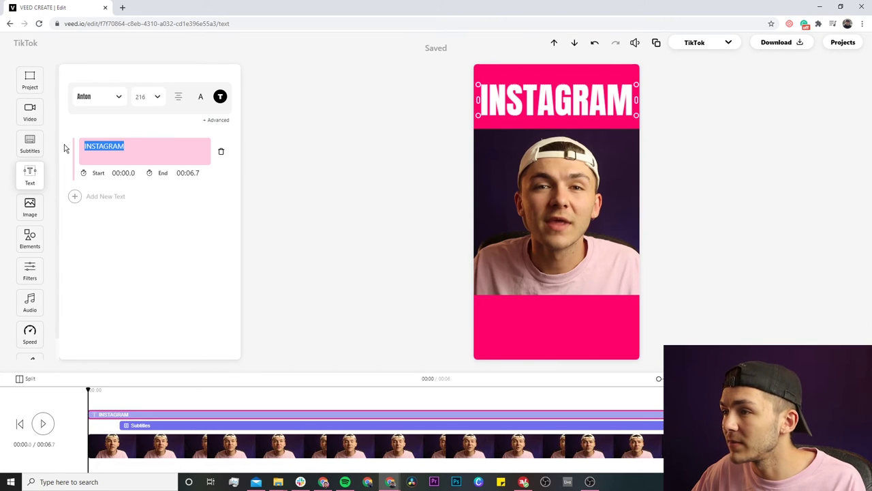
pyautogui.write('TIKTOK')
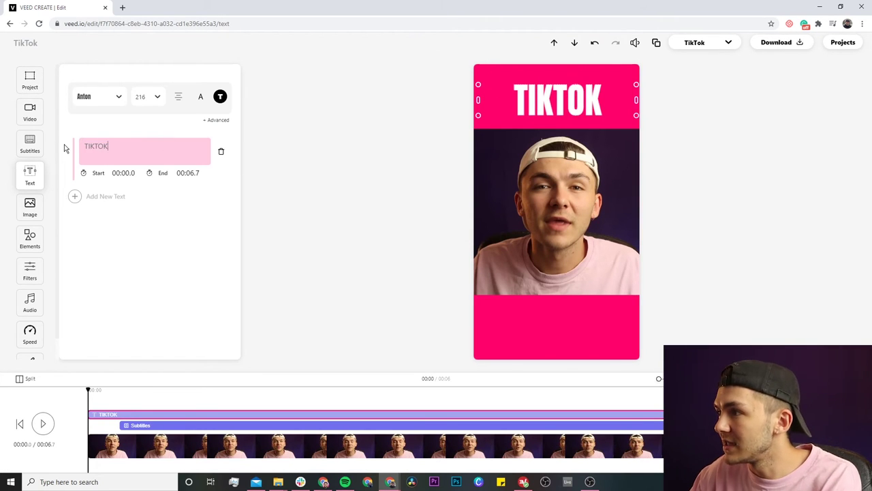
# - Narrow the TIKTOK title's text box and enlarge the title to nearly the full width of the pink band above the video
pyautogui.click(180, 99)
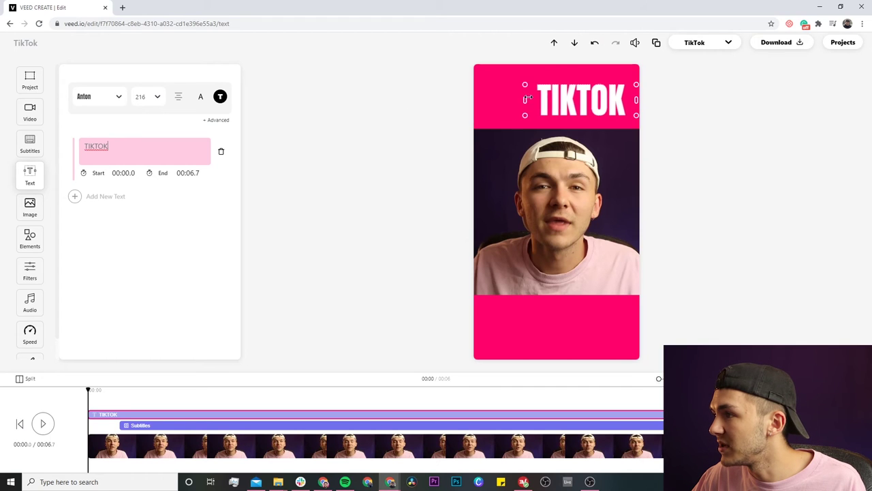
pyautogui.click(598, 106)
pyautogui.moveTo(598, 106); pyautogui.dragTo(636, 135)
# - Move the video up to just below the TIKTOK title and extend its lower edge slightly
pyautogui.click(604, 164)
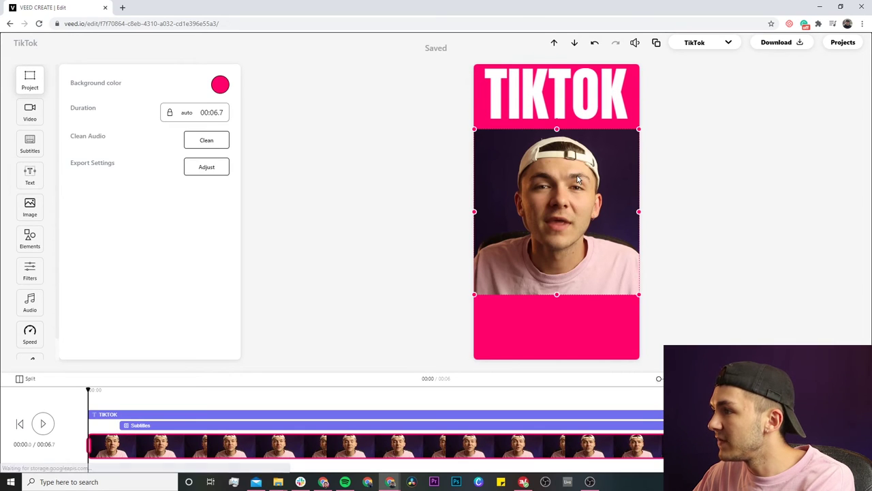
pyautogui.moveTo(577, 176); pyautogui.dragTo(577, 170)
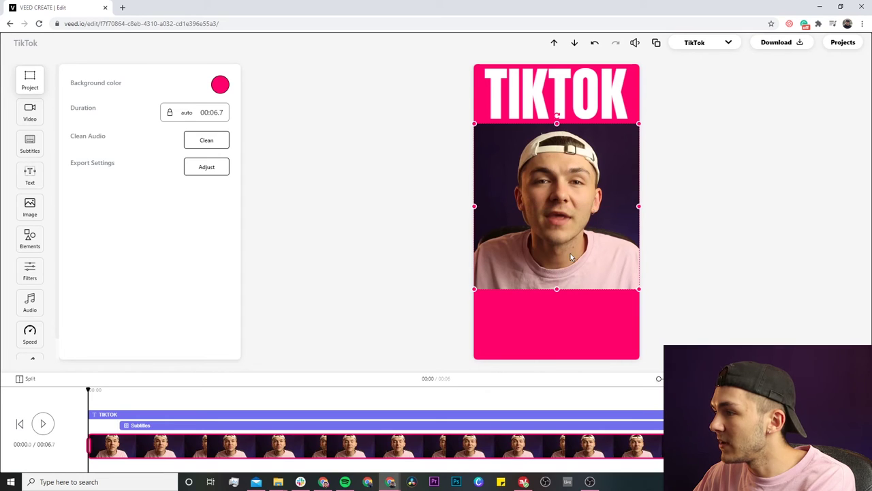
pyautogui.moveTo(557, 289)
pyautogui.mouseDown()
pyautogui.moveTo(557, 356)
pyautogui.moveTo(557, 297)
pyautogui.mouseUp()
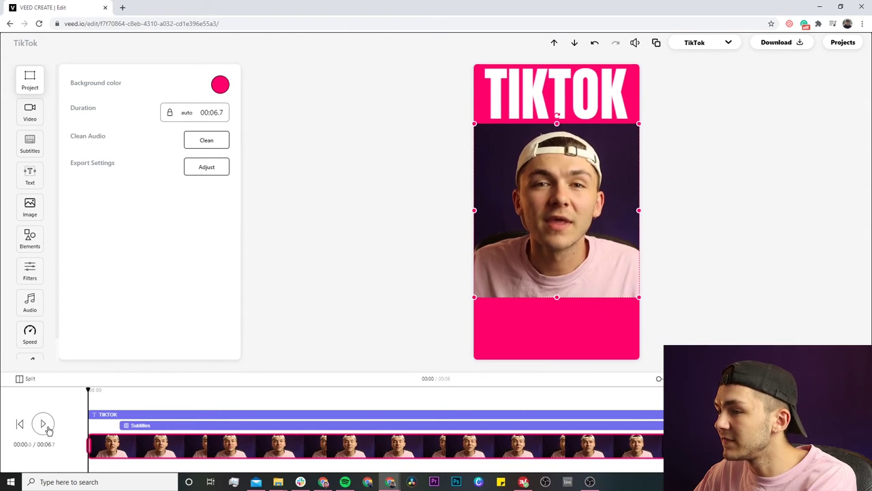
# - Extend the video down to the bottom of the canvas and move the first subtitle slightly higher over it
pyautogui.click(43, 424)
pyautogui.click(537, 318)
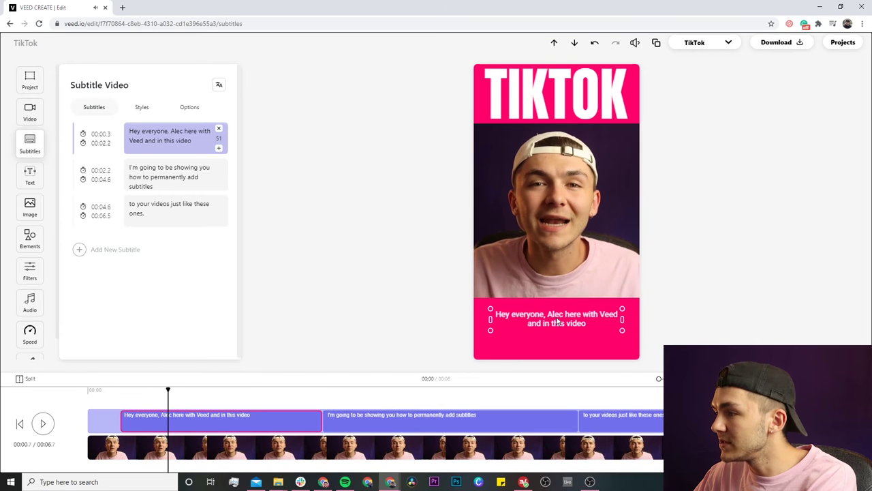
pyautogui.click(549, 266)
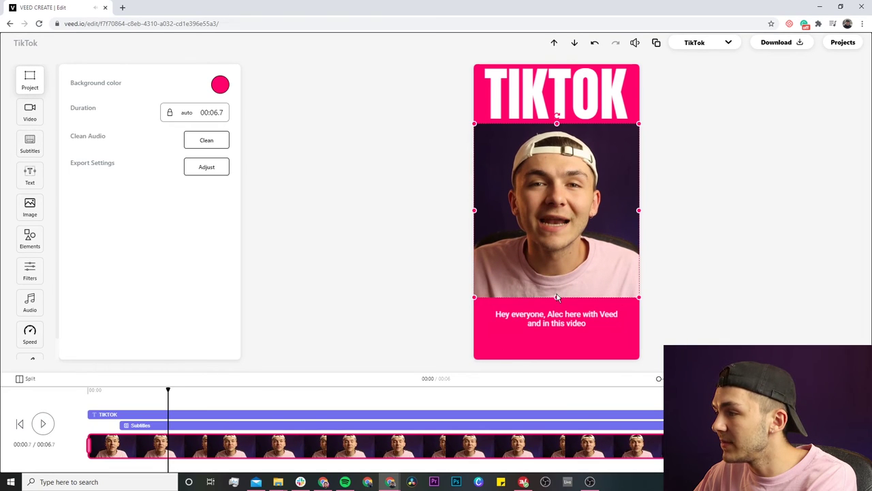
pyautogui.moveTo(557, 298)
pyautogui.mouseDown()
pyautogui.moveTo(557, 354)
pyautogui.moveTo(562, 310)
pyautogui.mouseUp()
pyautogui.click(560, 323)
pyautogui.click(404, 179)
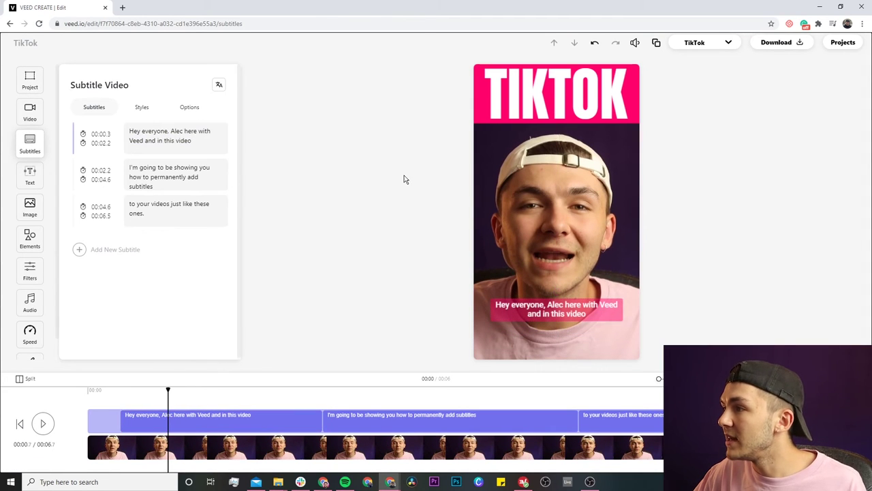
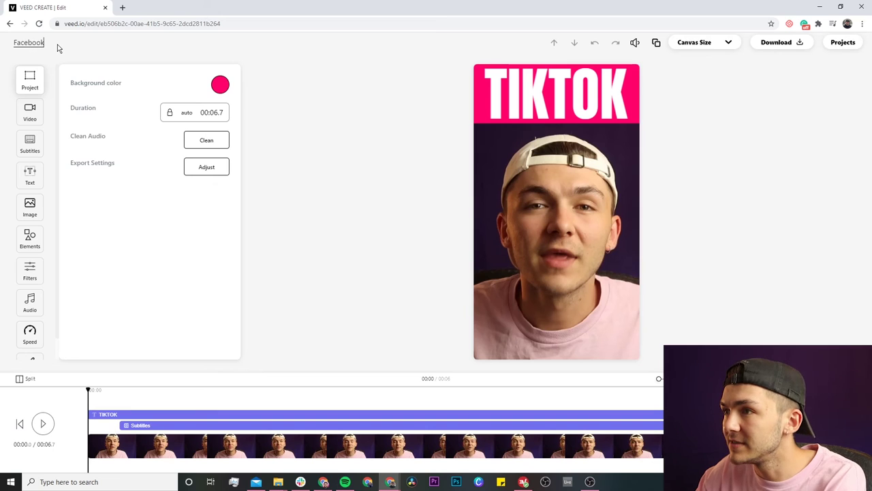
# - Name the duplicated project "Facebook" and set its canvas size to TW & FB Landscape 5:4
pyautogui.click(277, 82)
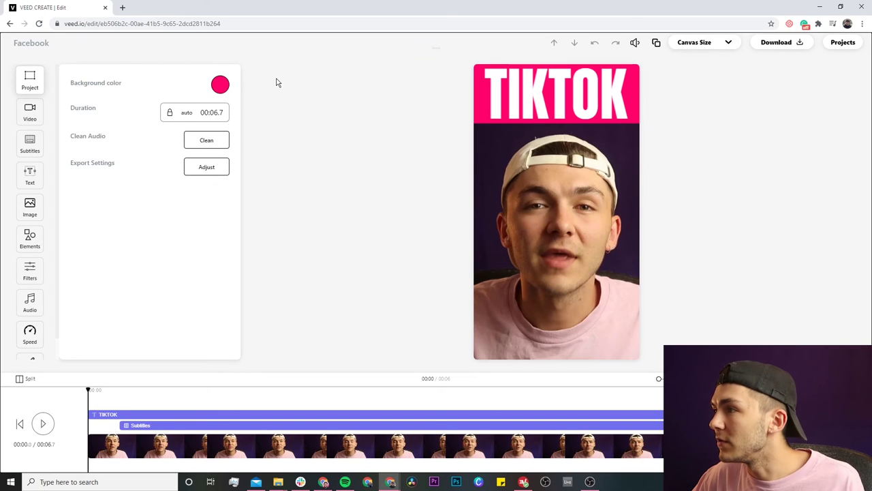
pyautogui.click(729, 43)
pyautogui.scroll(-1, 778, 85)
pyautogui.moveTo(777, 83); pyautogui.dragTo(777, 99)
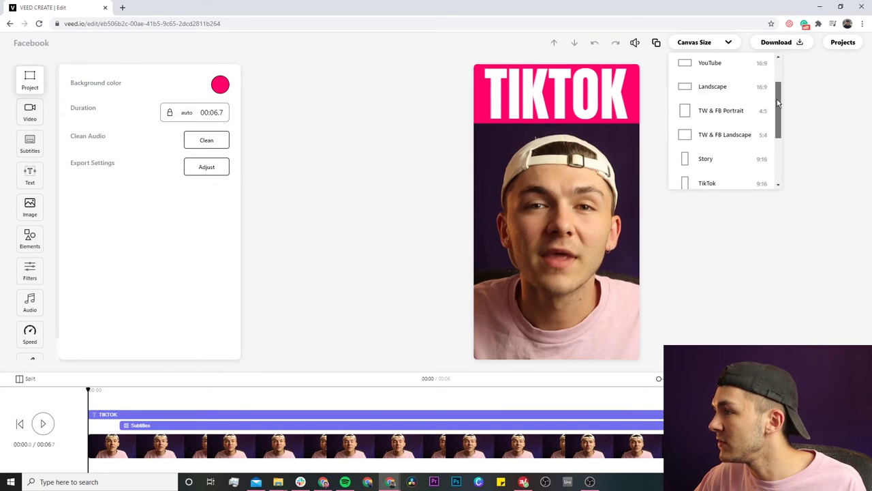
pyautogui.click(733, 137)
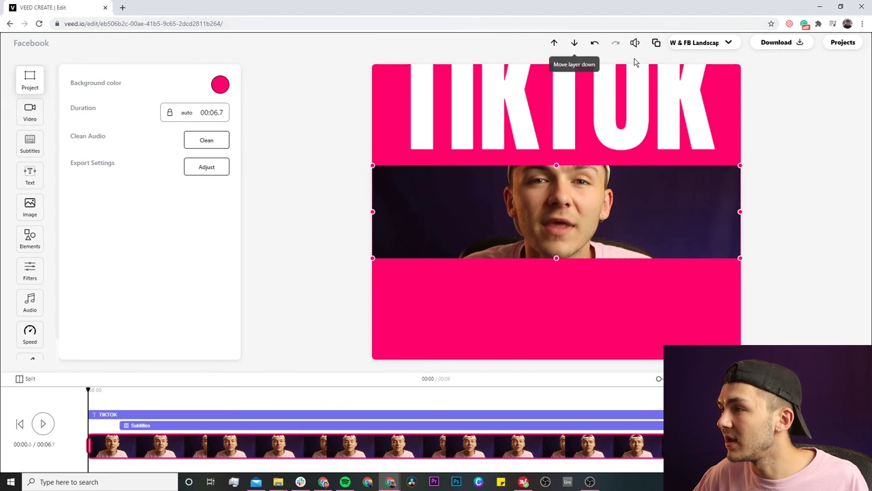
# - Replace the TIKTOK title text with "FACEBOOK" and set its font size to 72
pyautogui.click(659, 98)
pyautogui.moveTo(159, 150); pyautogui.dragTo(34, 152)
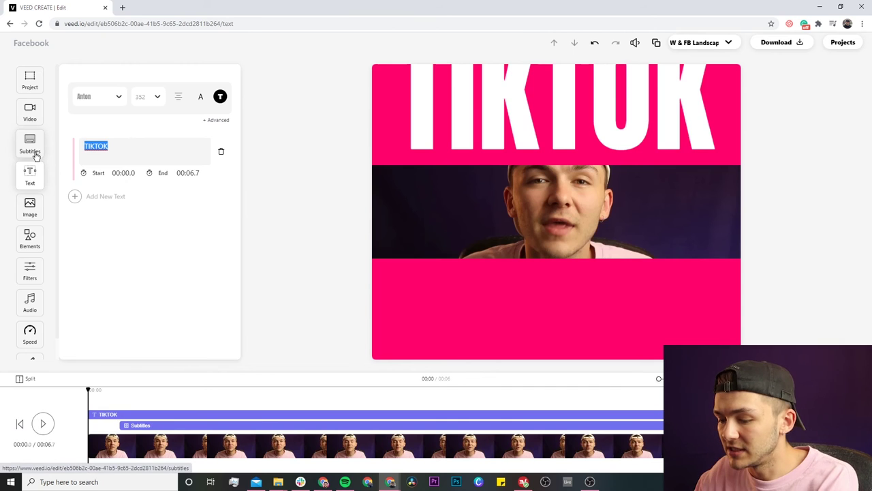
pyautogui.write('FACEBOOK')
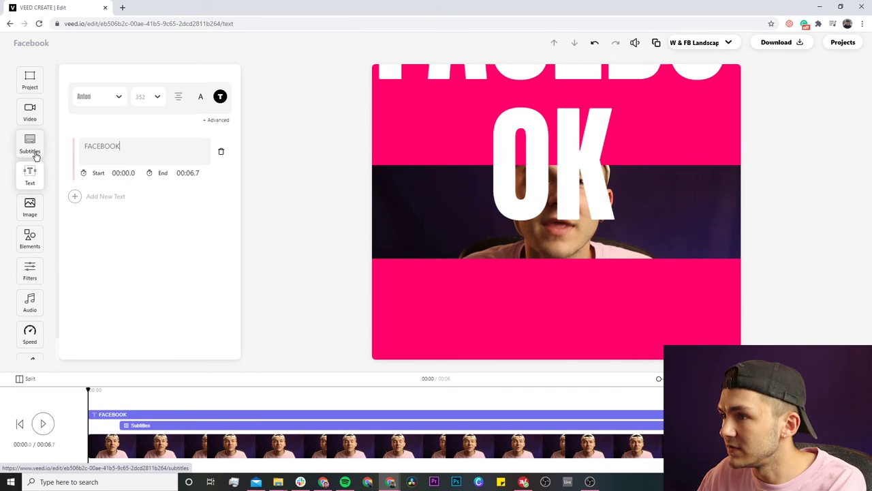
pyautogui.click(152, 99)
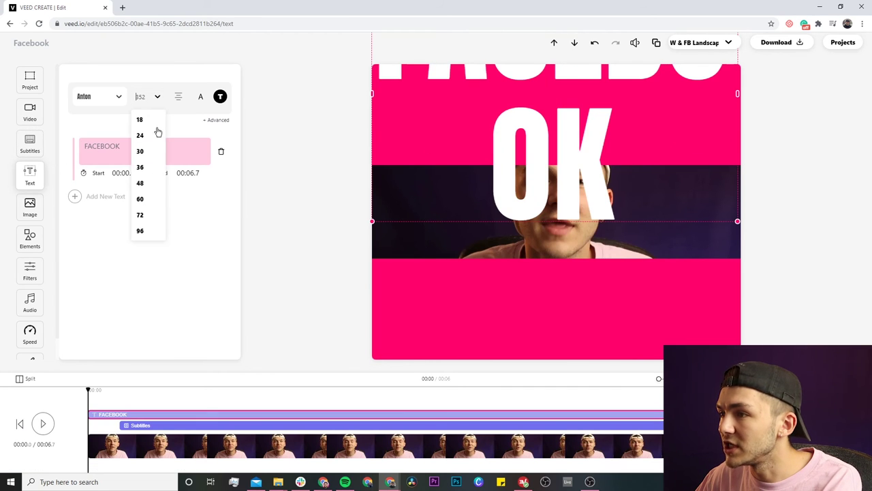
pyautogui.click(156, 214)
# - Narrow the FACEBOOK title's text box, move it to the canvas's upper-left corner and enlarge it to size 92
pyautogui.moveTo(568, 99); pyautogui.dragTo(545, 100)
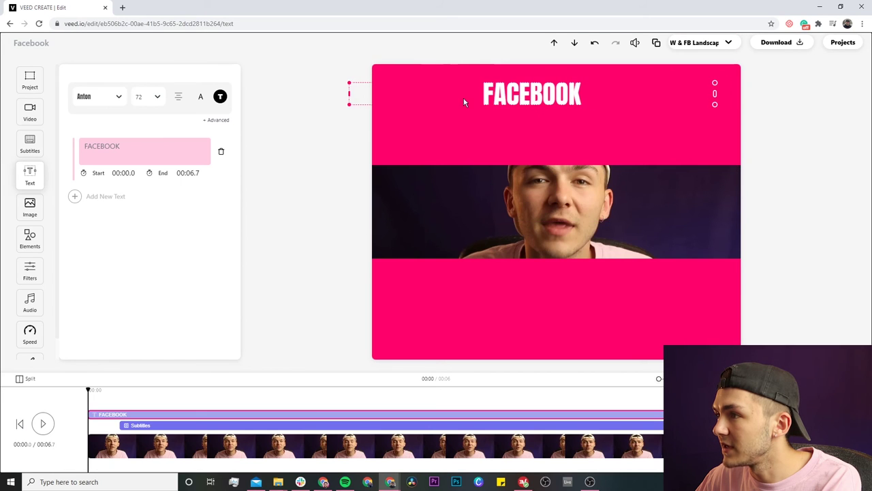
pyautogui.moveTo(353, 99); pyautogui.dragTo(399, 84)
pyautogui.moveTo(493, 93); pyautogui.dragTo(523, 100)
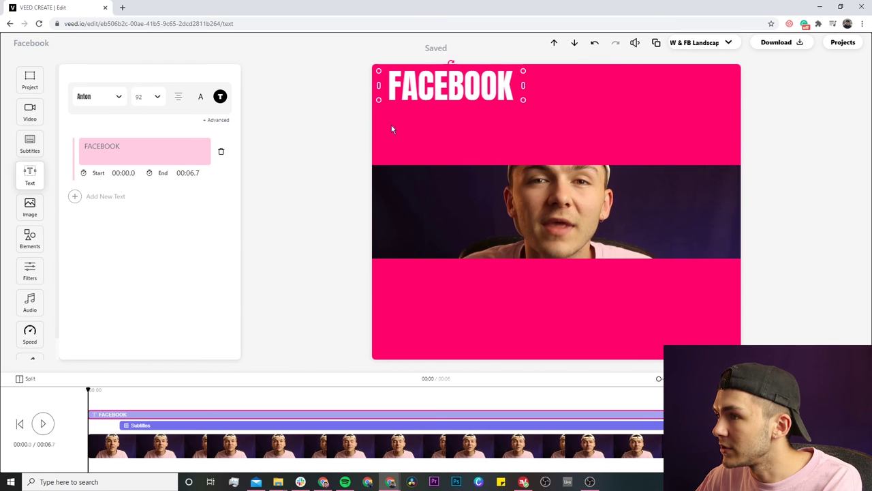
# - Extend the title to "FACEBOOK PLEASE WATCH" and resize it to one line across the top of the canvas at size 101
pyautogui.click(160, 147)
pyautogui.write('PLEASE WATCH')
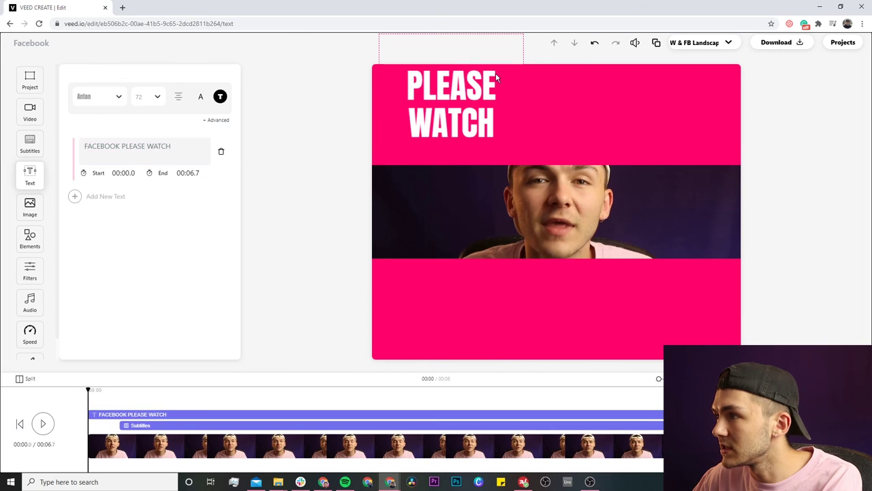
pyautogui.moveTo(525, 88); pyautogui.dragTo(703, 94)
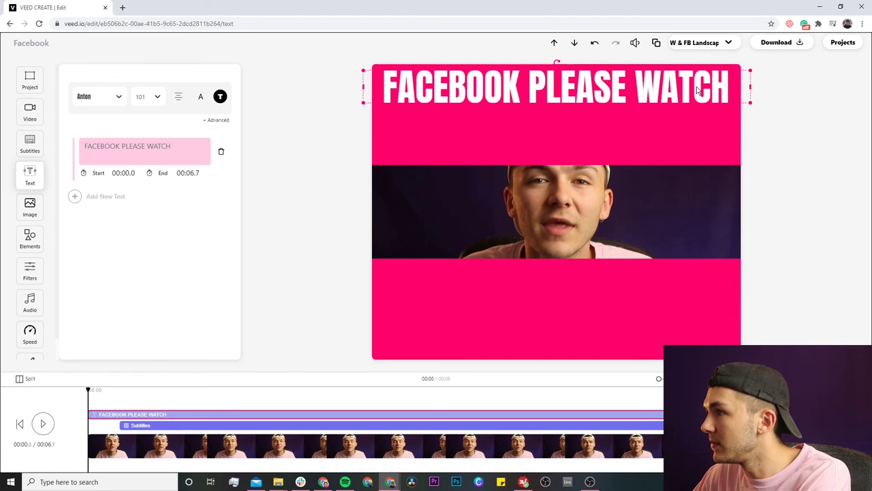
pyautogui.click(783, 133)
# - Extend the video's upper edge to just below the title and its lower edge to the bottom of the canvas
pyautogui.click(552, 201)
pyautogui.moveTo(556, 163); pyautogui.dragTo(555, 113)
pyautogui.moveTo(558, 260); pyautogui.dragTo(563, 361)
pyautogui.click(330, 183)
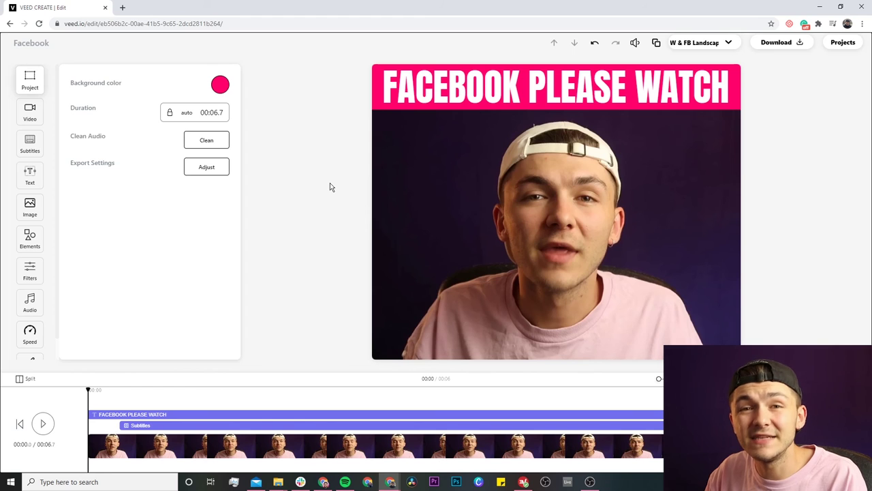
# - Download the Facebook project's subtitles as an .srt file and delete all subtitles from the video
pyautogui.click(30, 145)
pyautogui.click(197, 108)
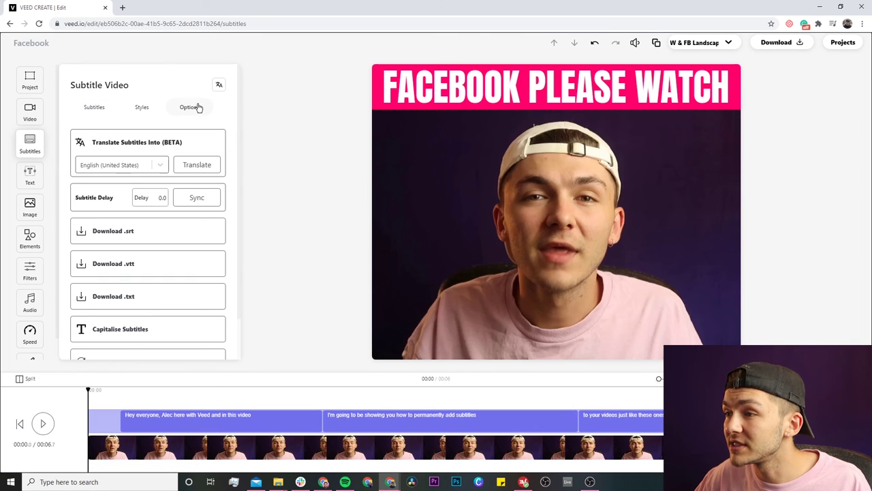
pyautogui.click(141, 238)
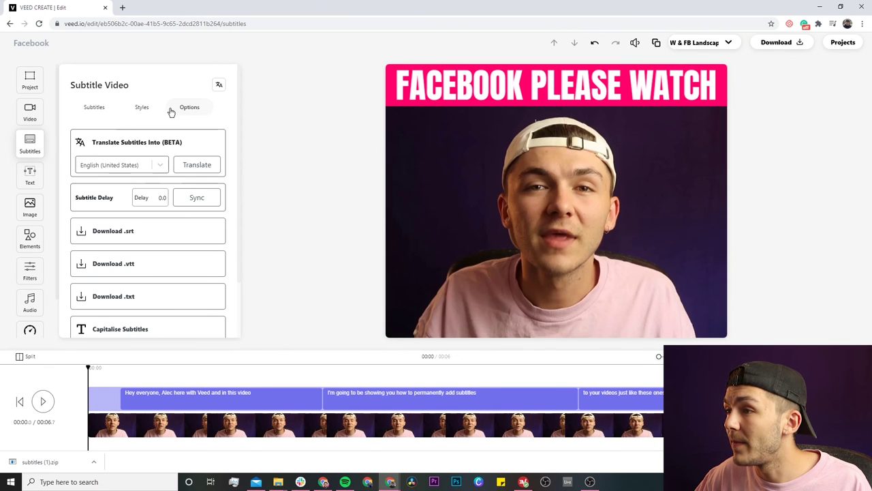
pyautogui.scroll(-2, 170, 192)
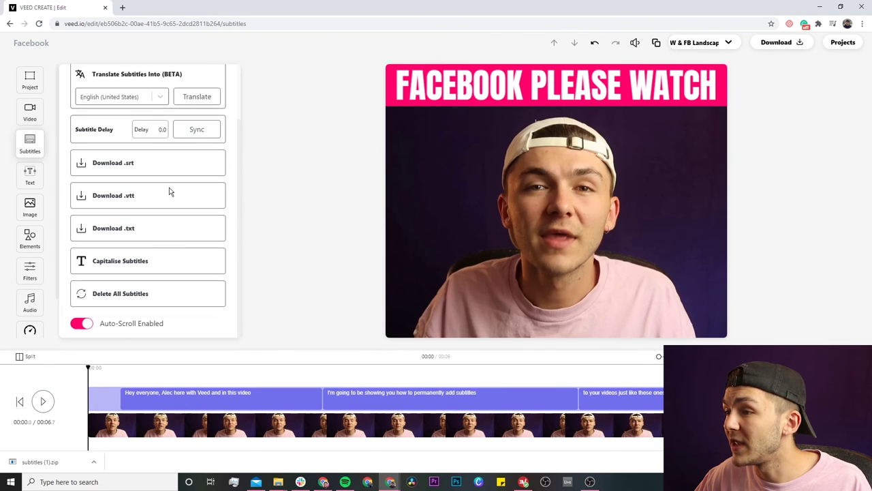
pyautogui.click(145, 293)
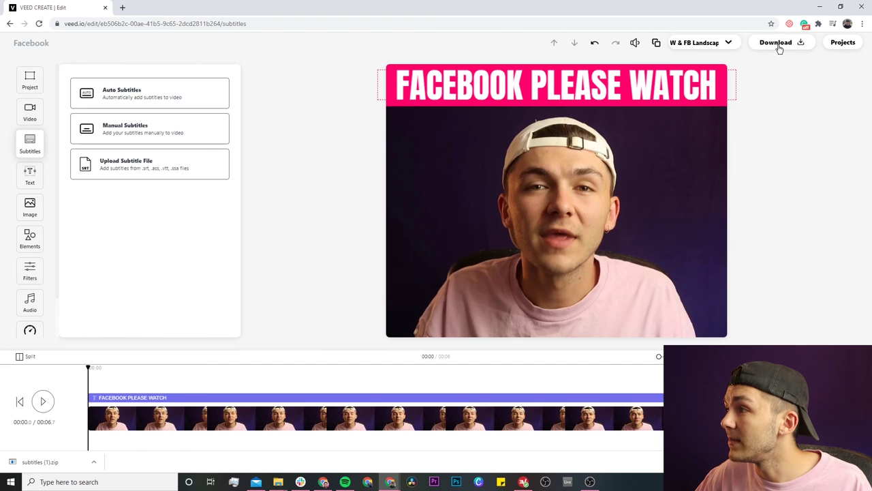